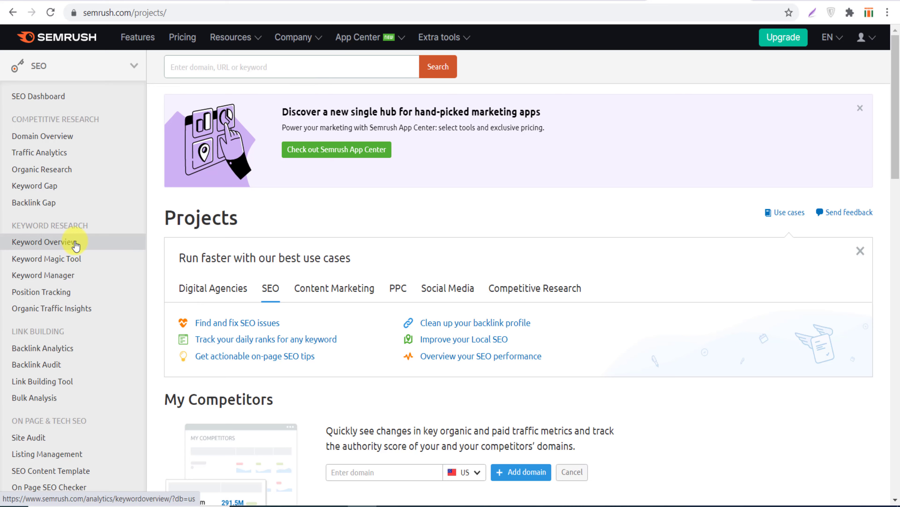
Analyze the keyword "affiliate program" with Keyword Overview for the United States.
click(63, 244)
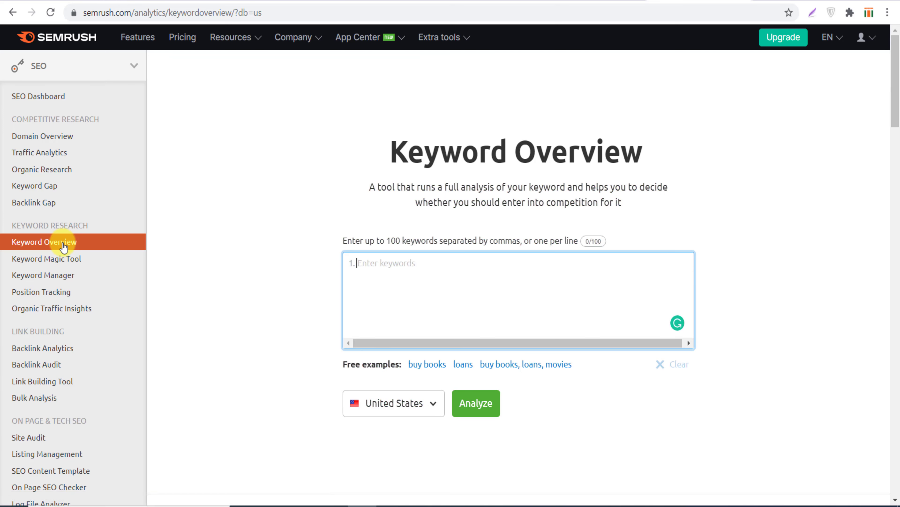
text(a)
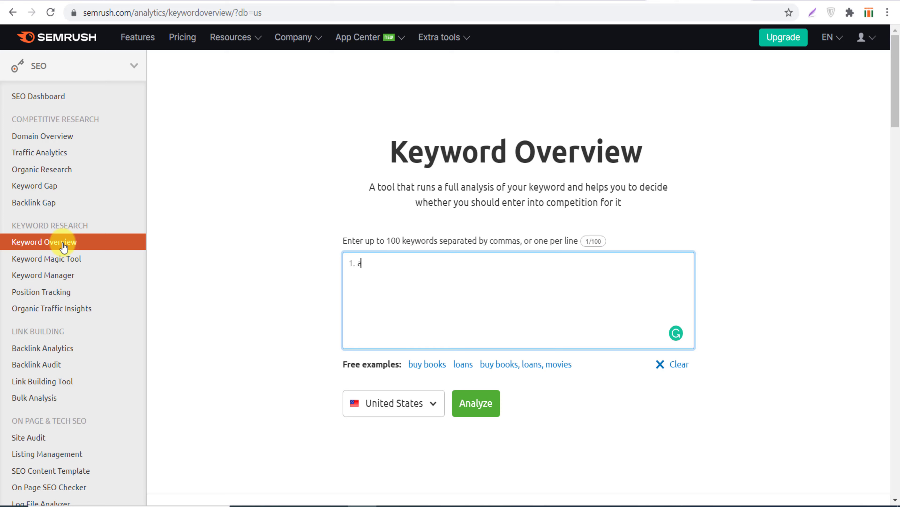
text(ffiliate program)
click(487, 414)
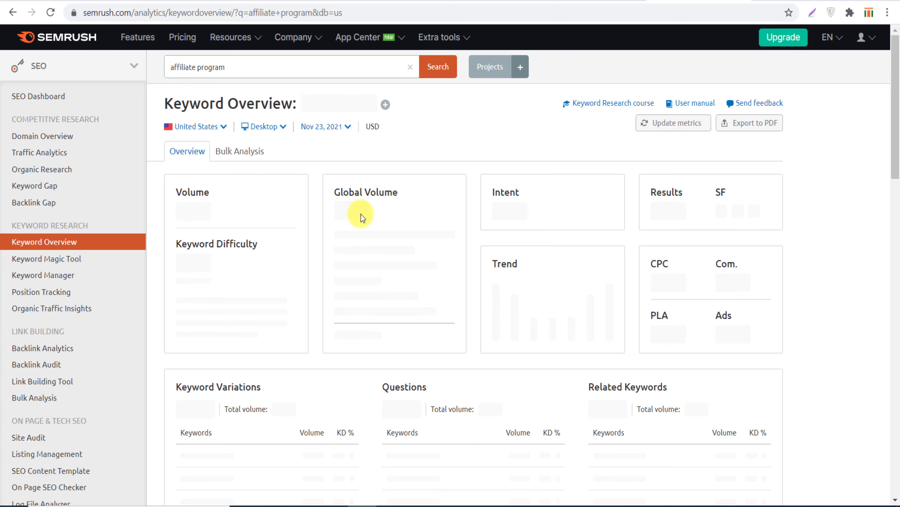
Review the keyword variations, questions and related keywords in the overview, and open the full list of keyword variations.
scroll(453, 278, down, 5)
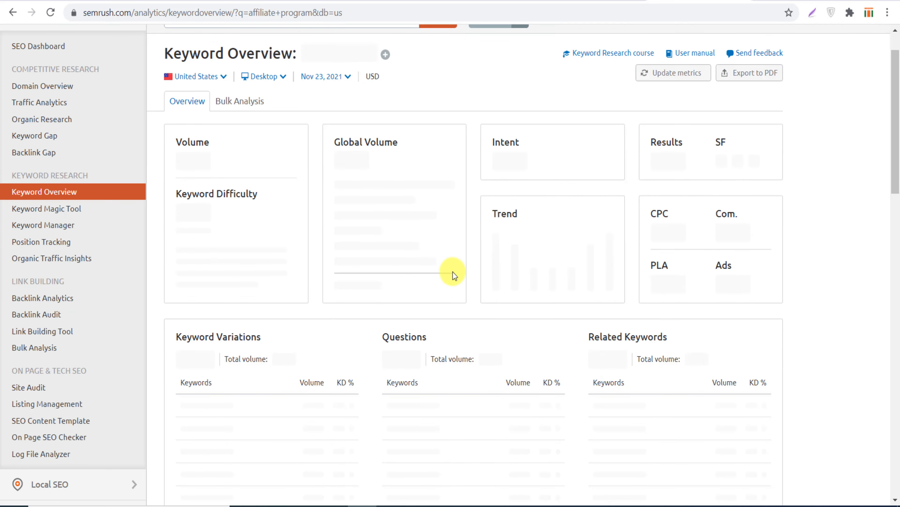
scroll(453, 278, up, 3)
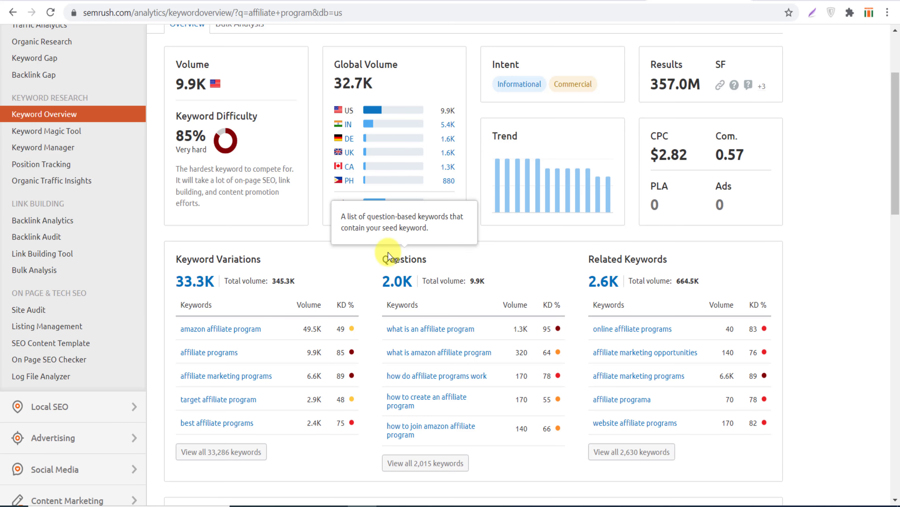
scroll(388, 252, down, 3)
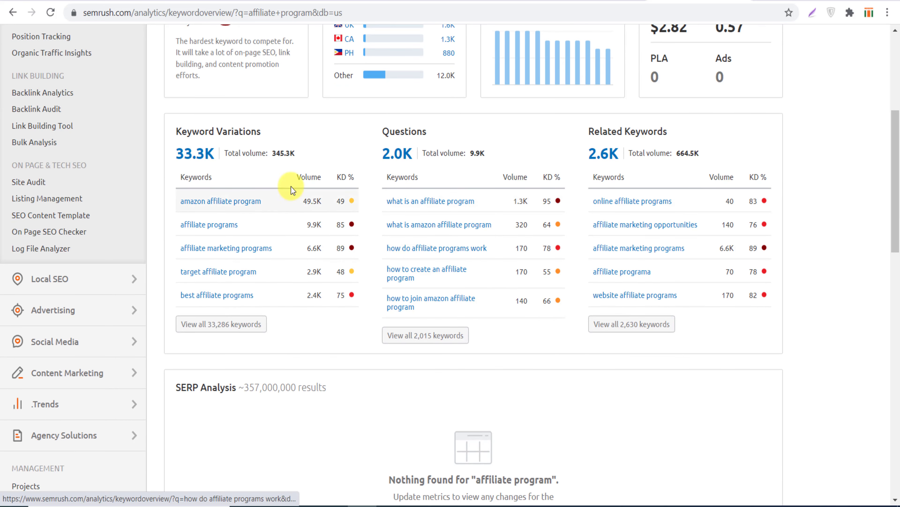
mouse_move(191, 141)
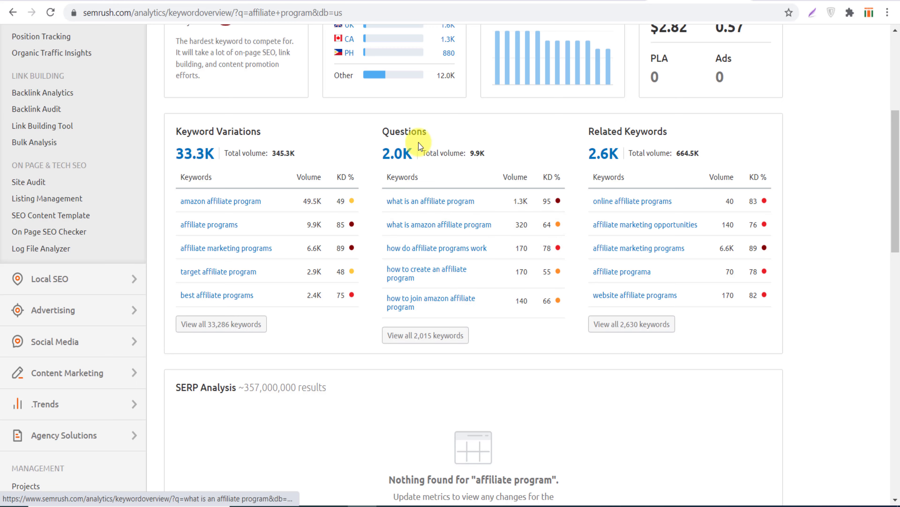
mouse_move(413, 140)
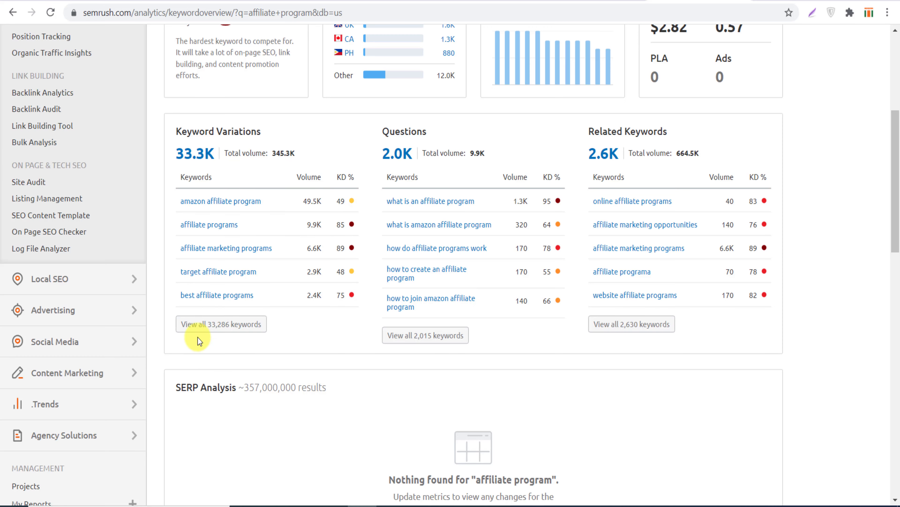
click(207, 330)
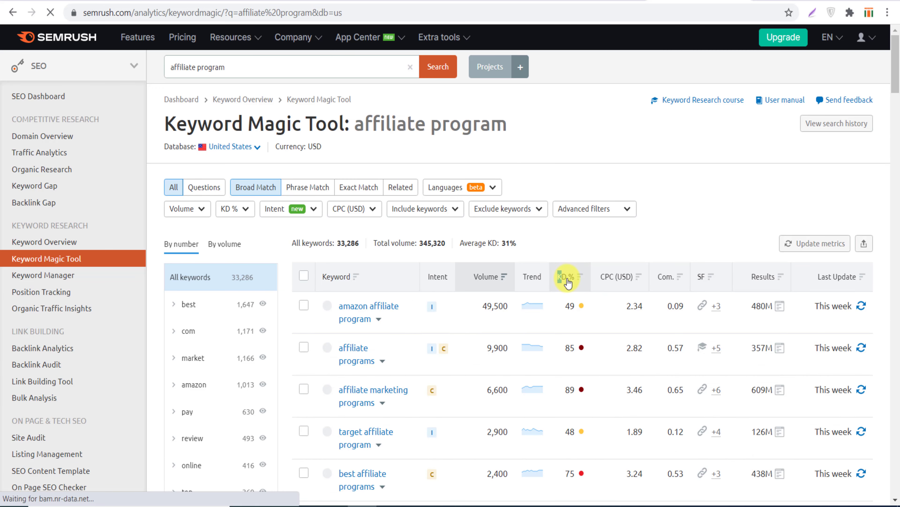
Examine the keyword difficulty percentages and their ratings across the listed affiliate program keywords.
click(567, 277)
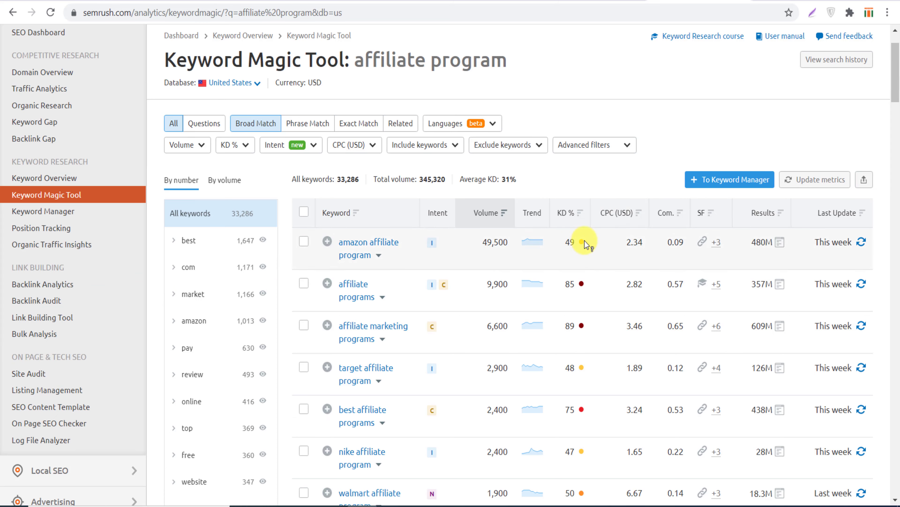
mouse_move(579, 244)
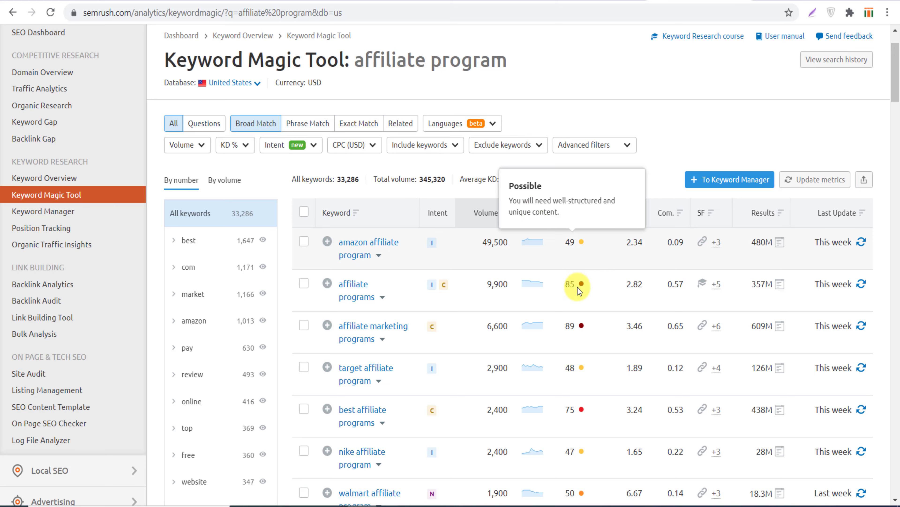
mouse_move(577, 287)
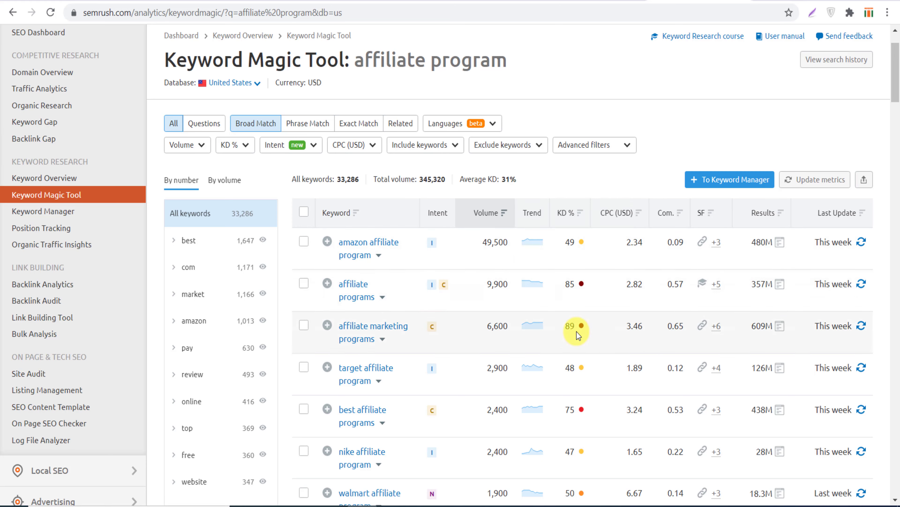
mouse_move(577, 332)
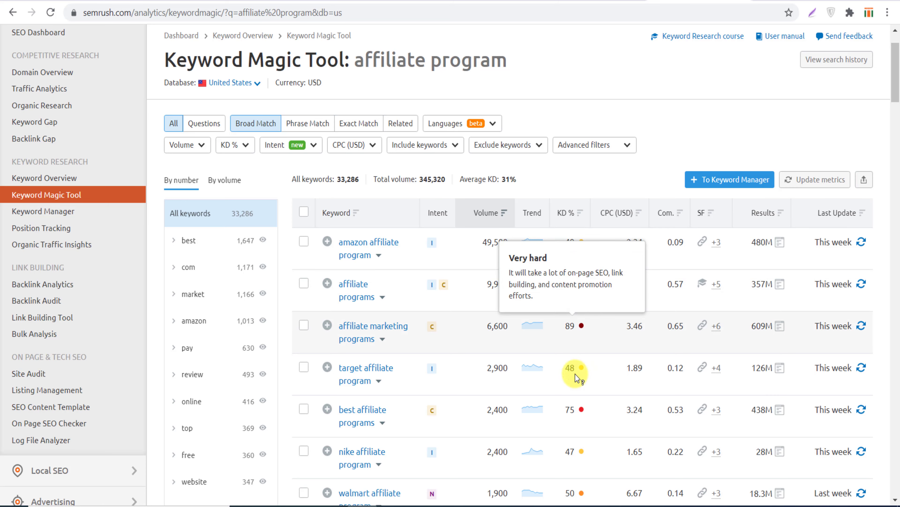
mouse_move(575, 371)
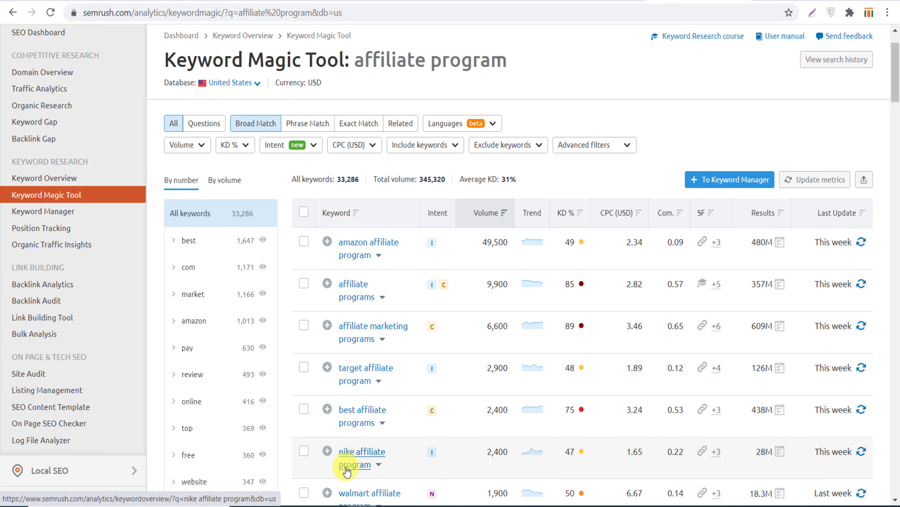
scroll(370, 475, down, 2)
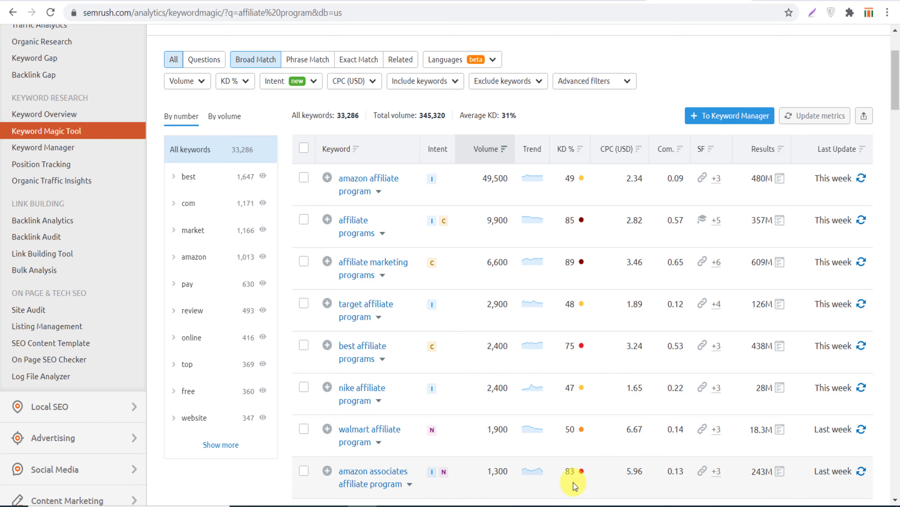
scroll(549, 316, down, 5)
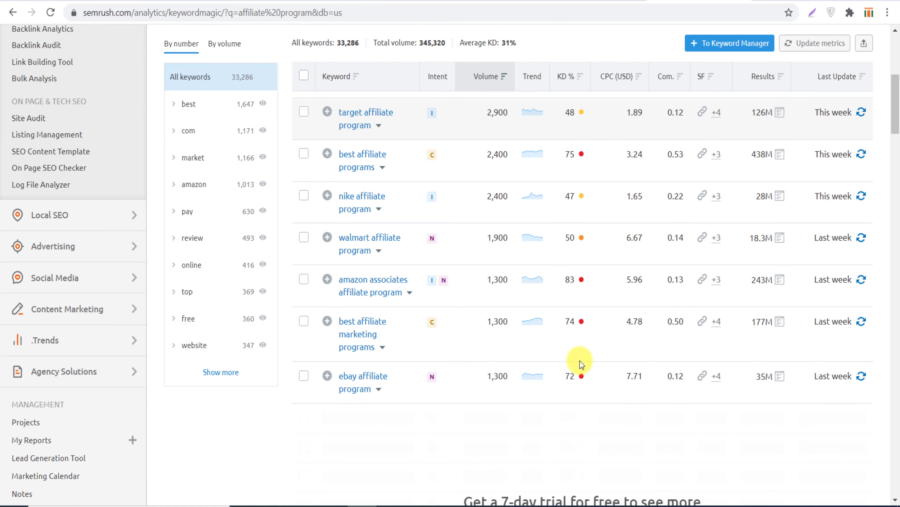
mouse_move(577, 380)
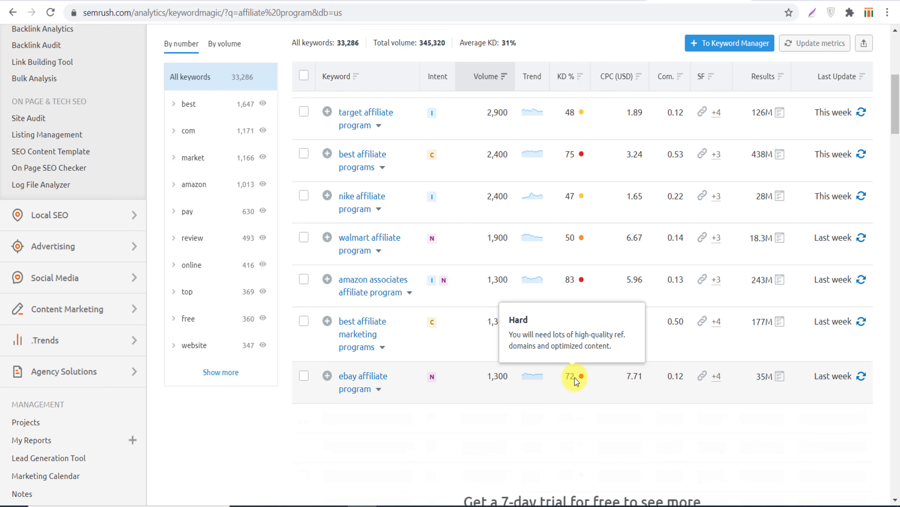
scroll(443, 259, up, 6)
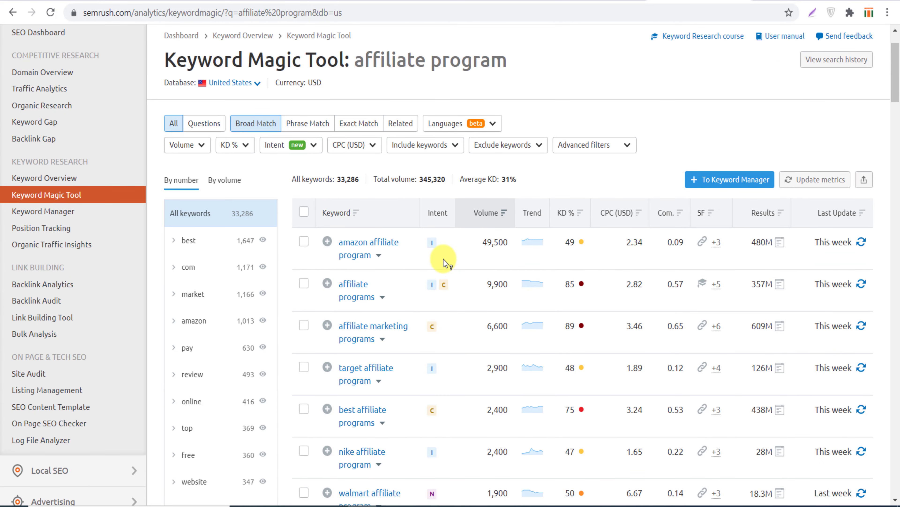
scroll(444, 259, up, 2)
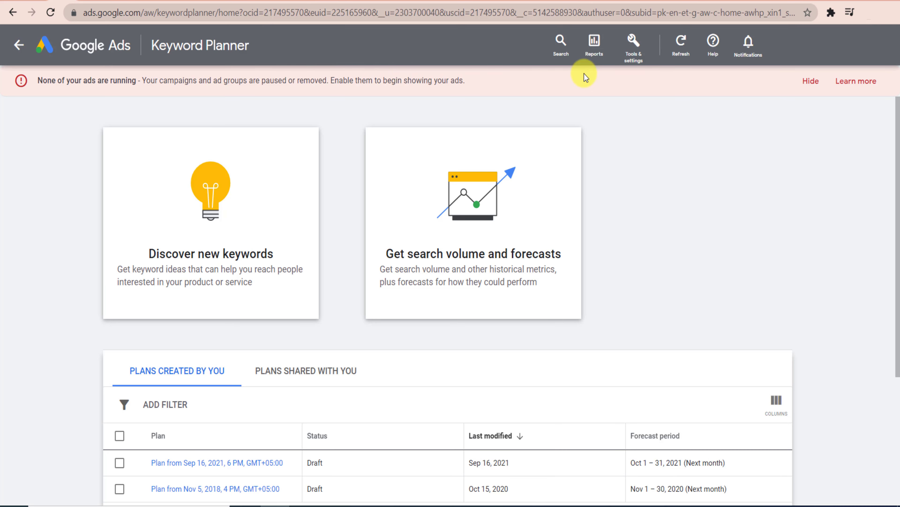
In Google Ads Keyword Planner, start discovering new keywords and remove Pakistan from the targeted locations to cover all locations.
click(633, 51)
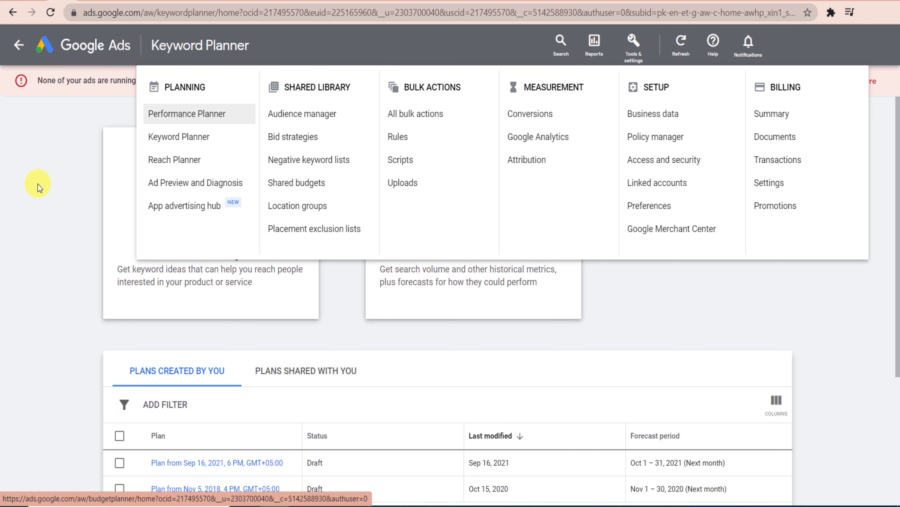
click(6, 203)
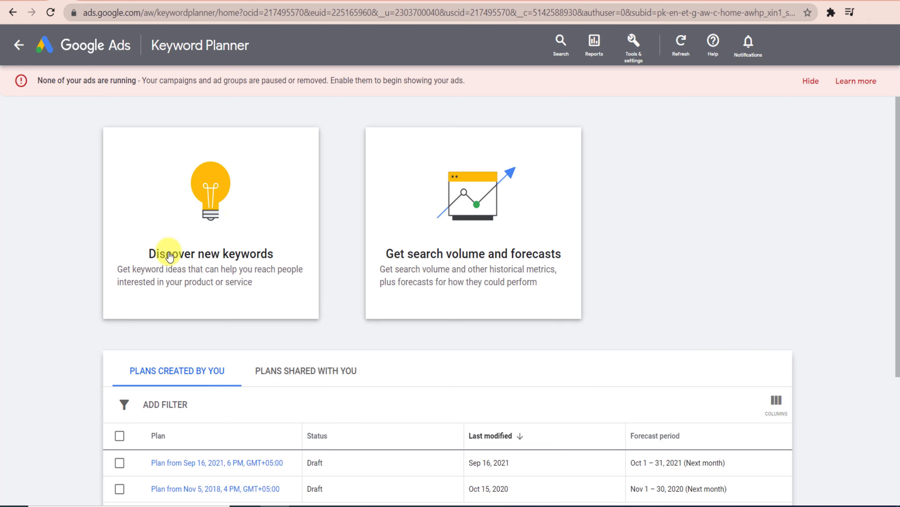
click(211, 254)
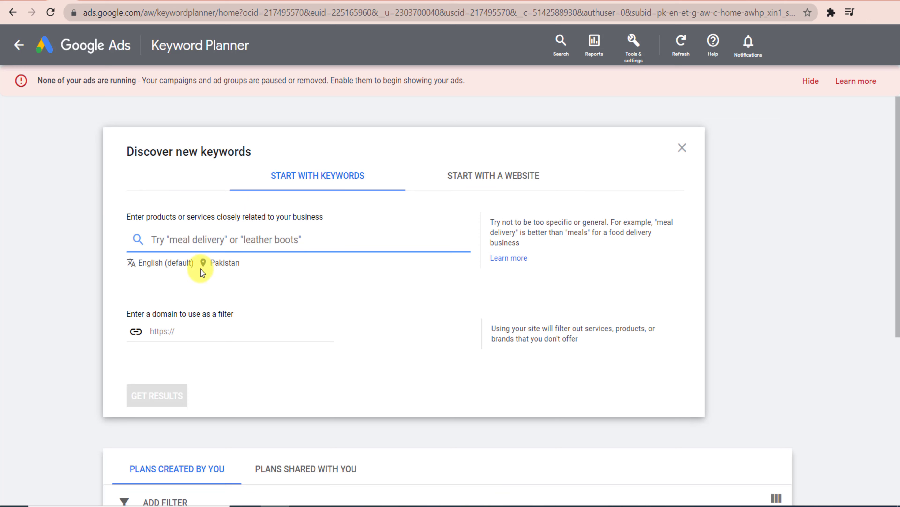
click(225, 264)
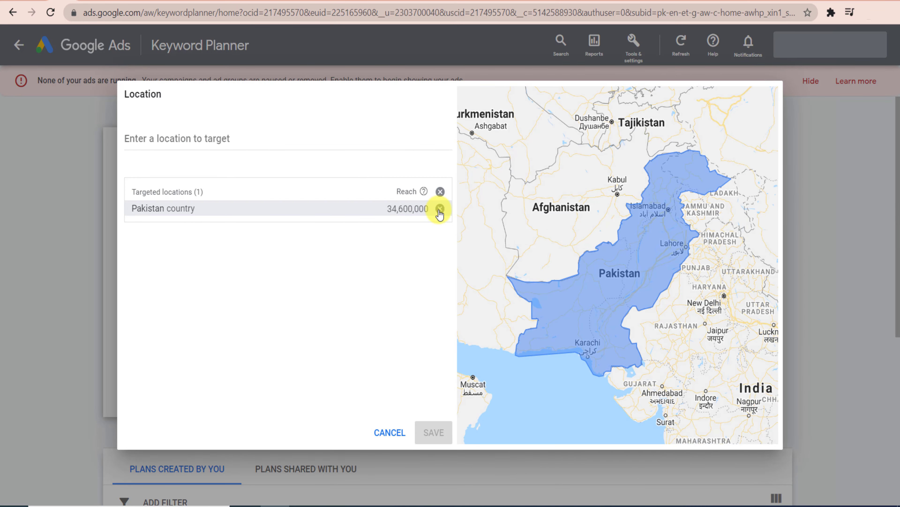
click(441, 210)
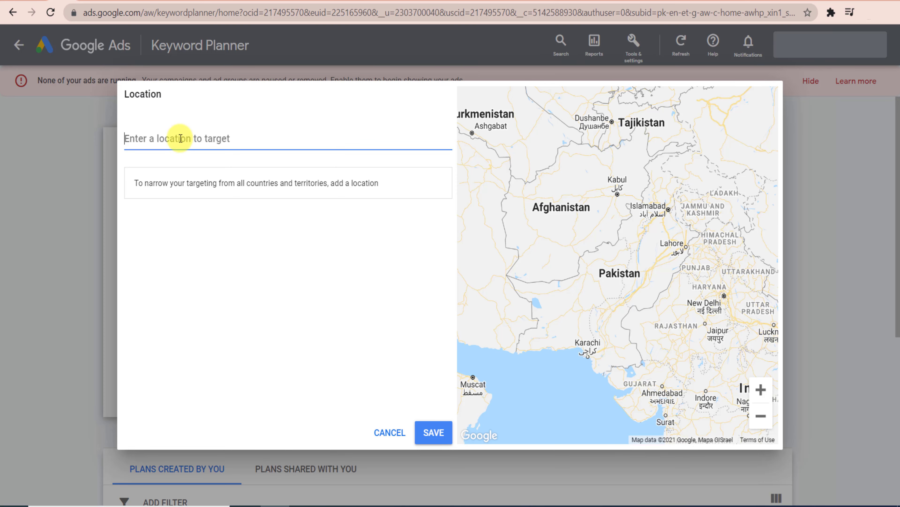
click(433, 433)
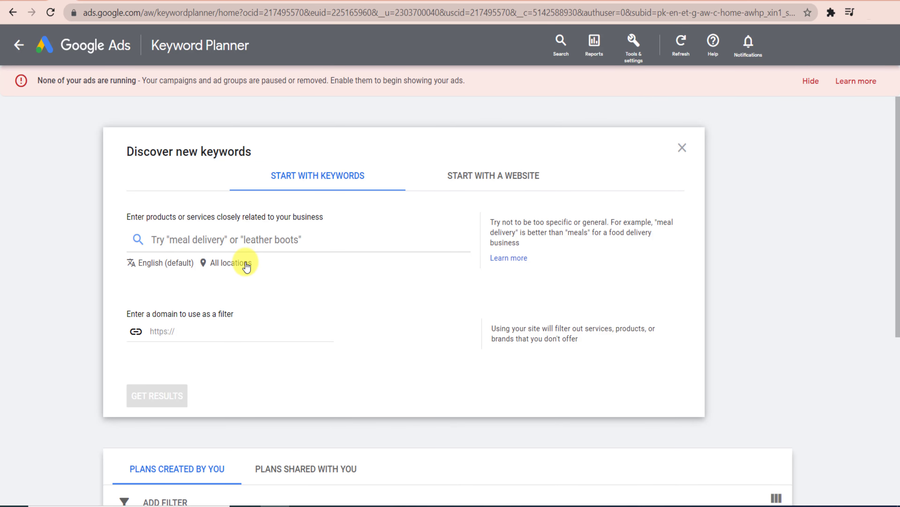
Get keyword ideas for the search term "affiliate program".
click(238, 245)
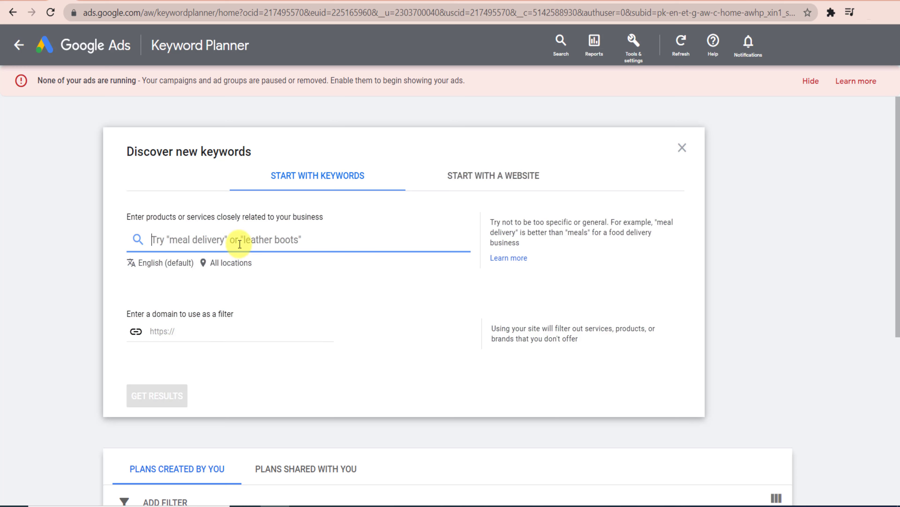
text(affiliate prog)
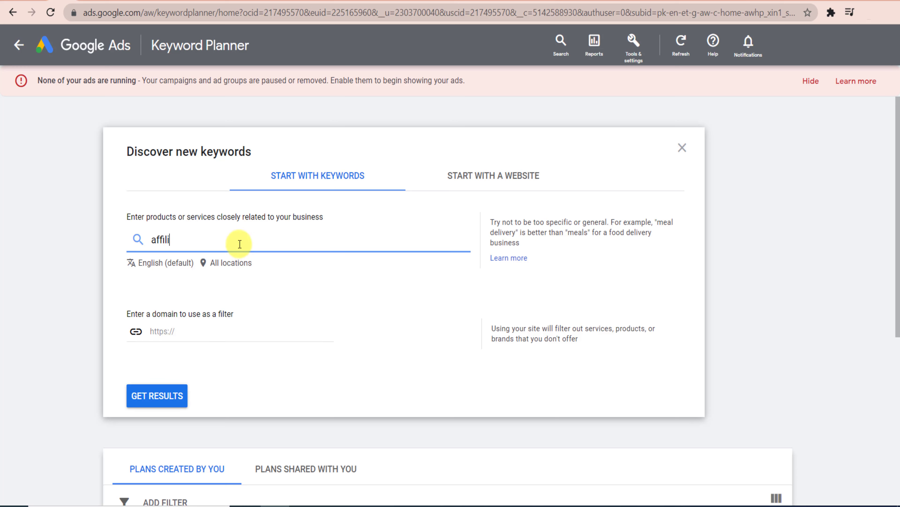
text(rams)
key(BackSpace)
click(177, 399)
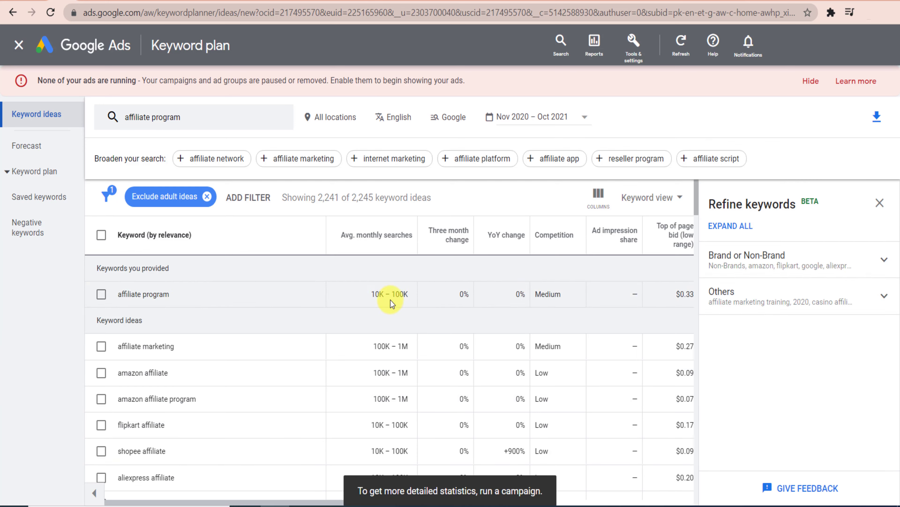
Change the search network for the keyword ideas to Google and search partners.
mouse_move(398, 241)
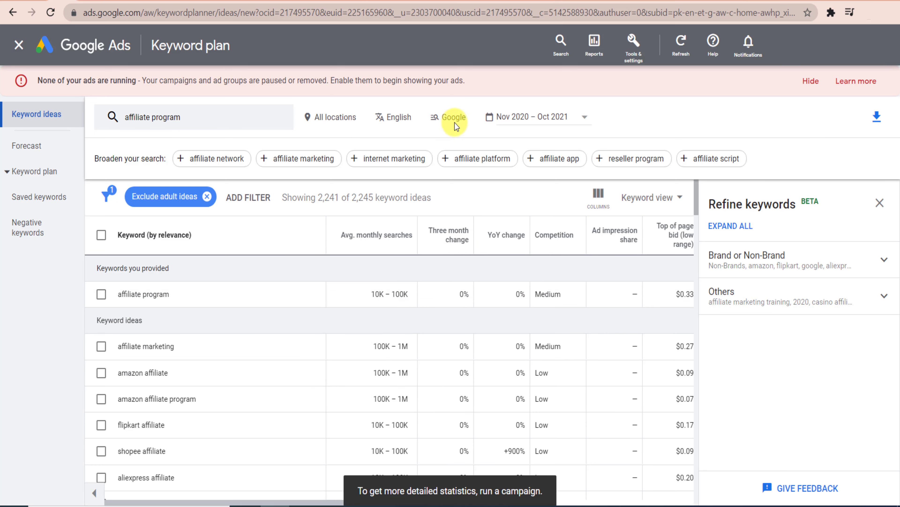
click(473, 122)
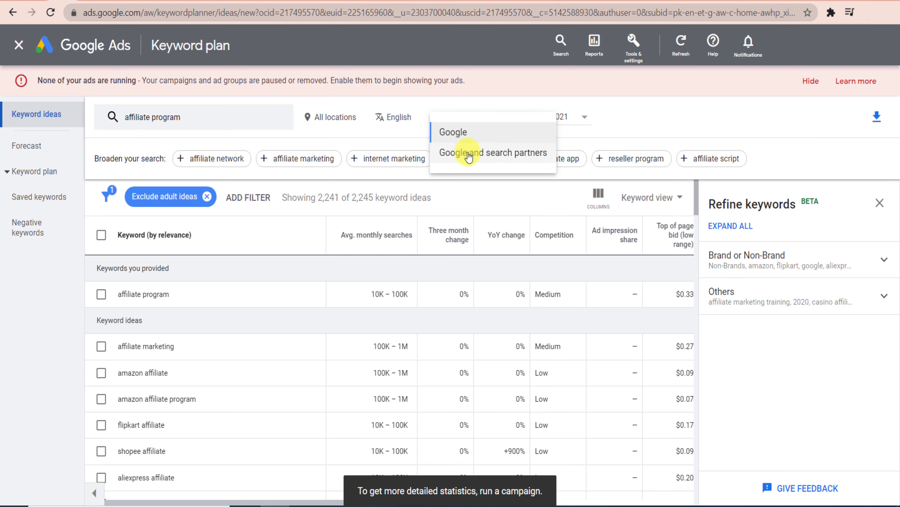
click(494, 157)
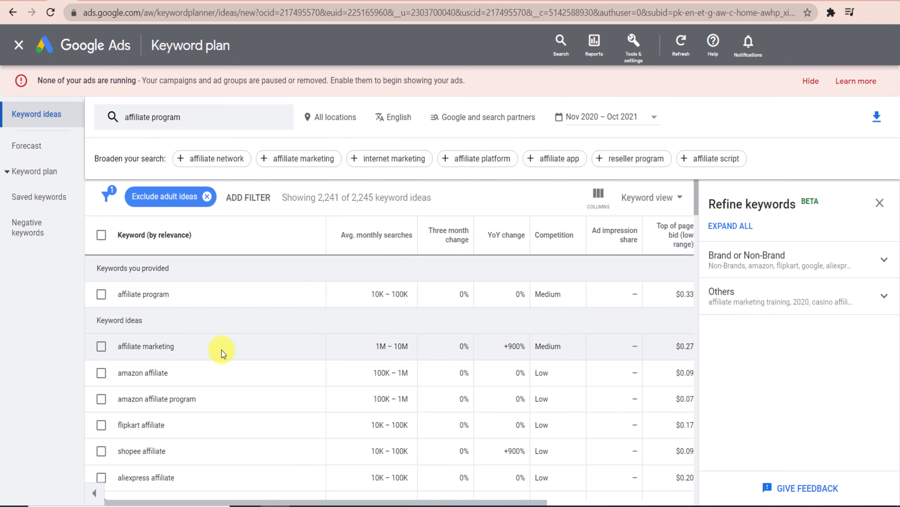
Look through the keyword ideas and compare their average monthly searches and competition levels.
scroll(222, 349, down, 2)
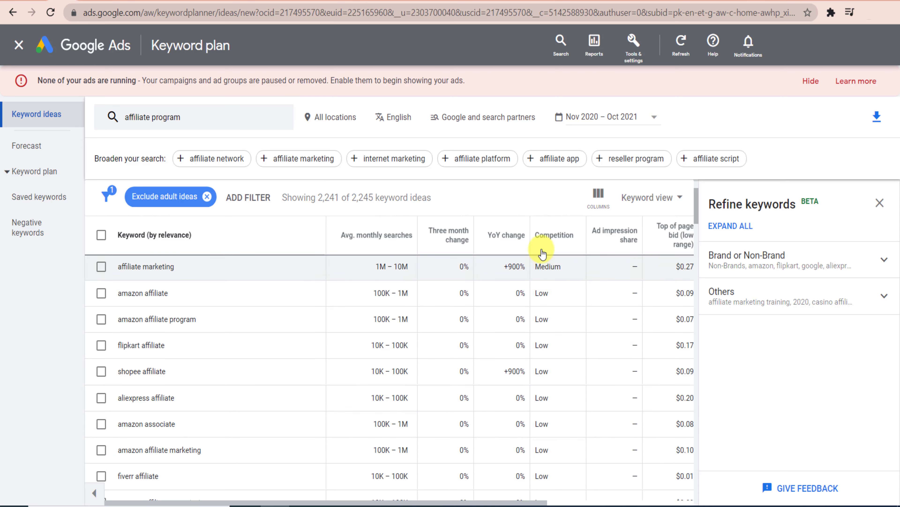
scroll(551, 307, up, 2)
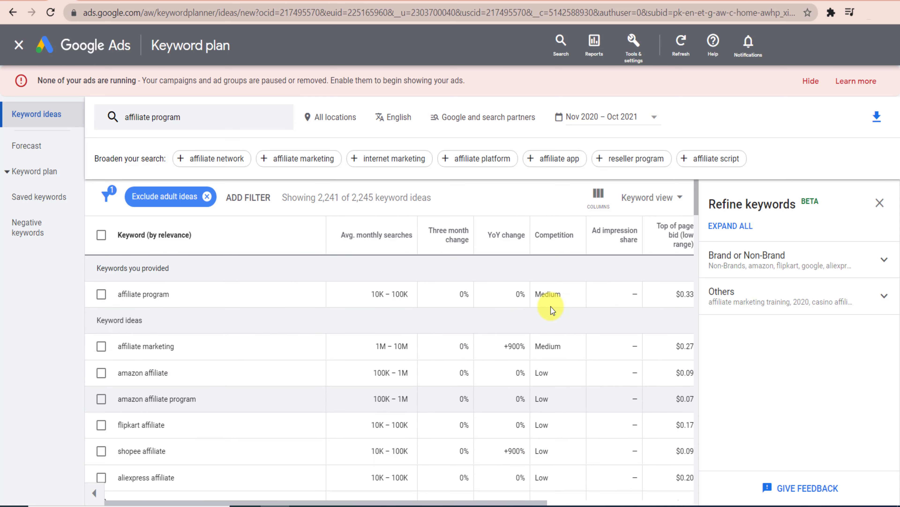
scroll(551, 306, down, 10)
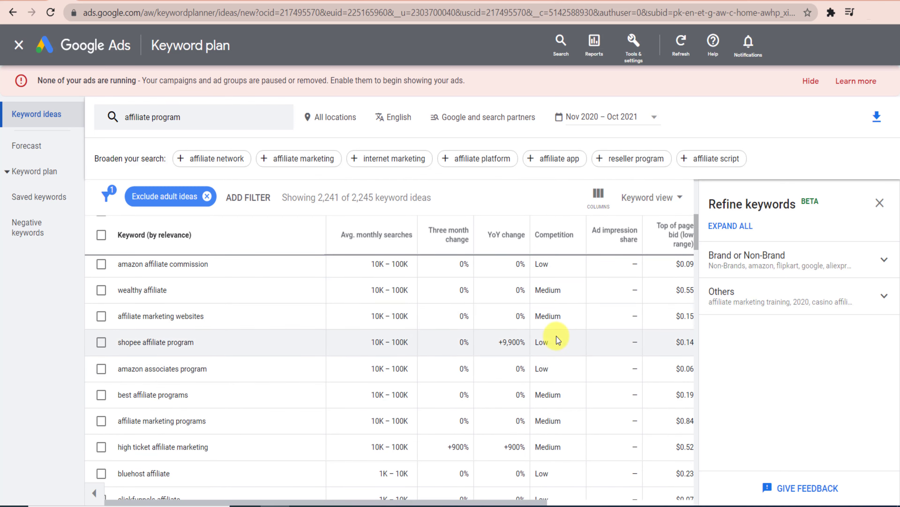
scroll(548, 333, up, 3)
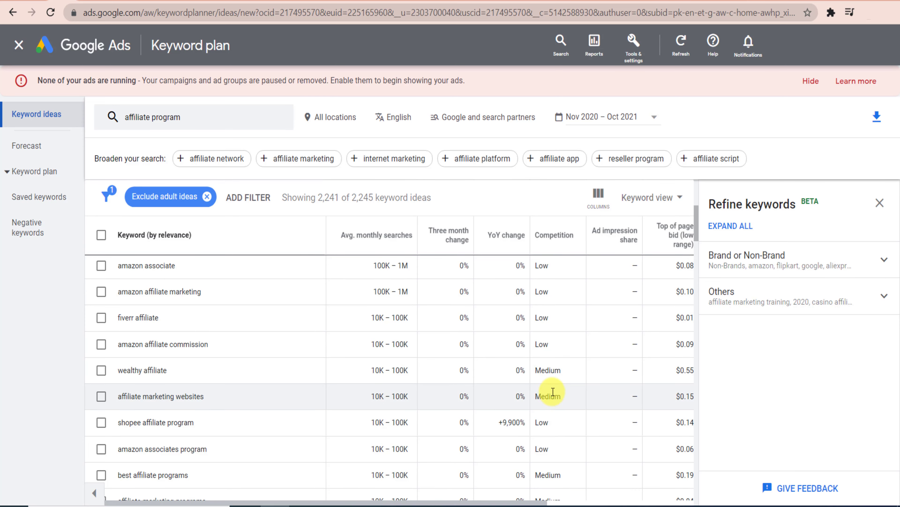
Examine further keyword ideas for "affiliate program" down the list, checking the search volume and competition of brand and affiliate marketing terms.
scroll(563, 364, down, 15)
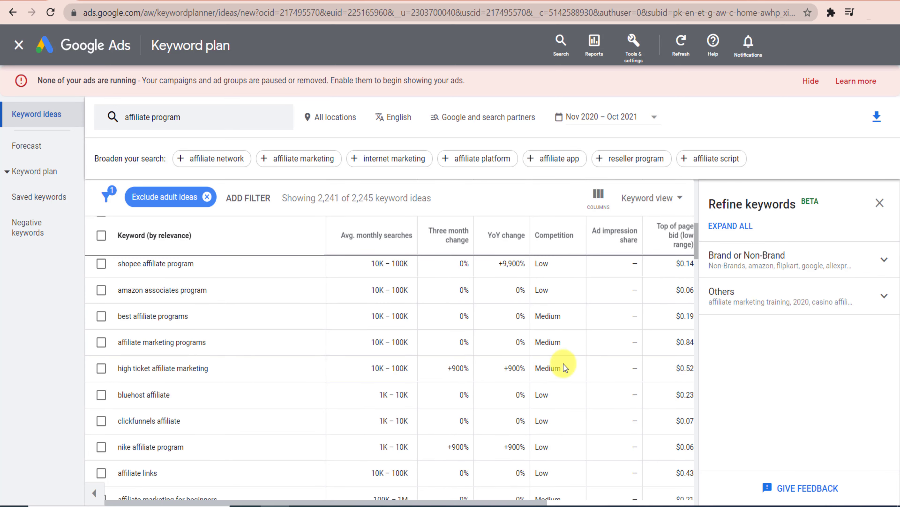
scroll(564, 364, down, 5)
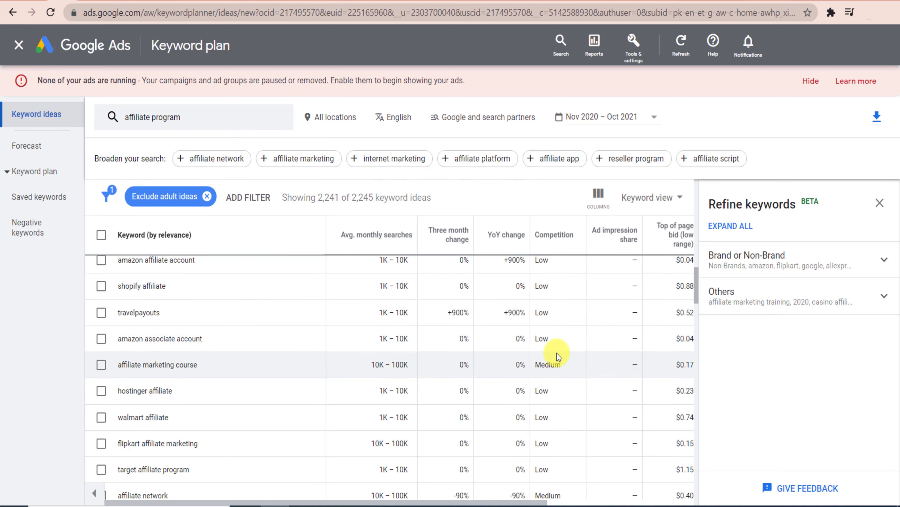
scroll(559, 357, down, 3)
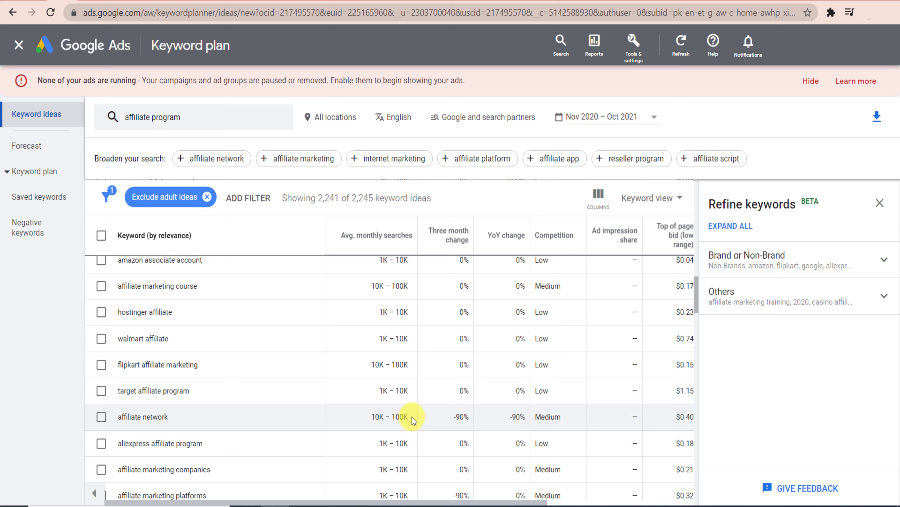
scroll(416, 420, down, 3)
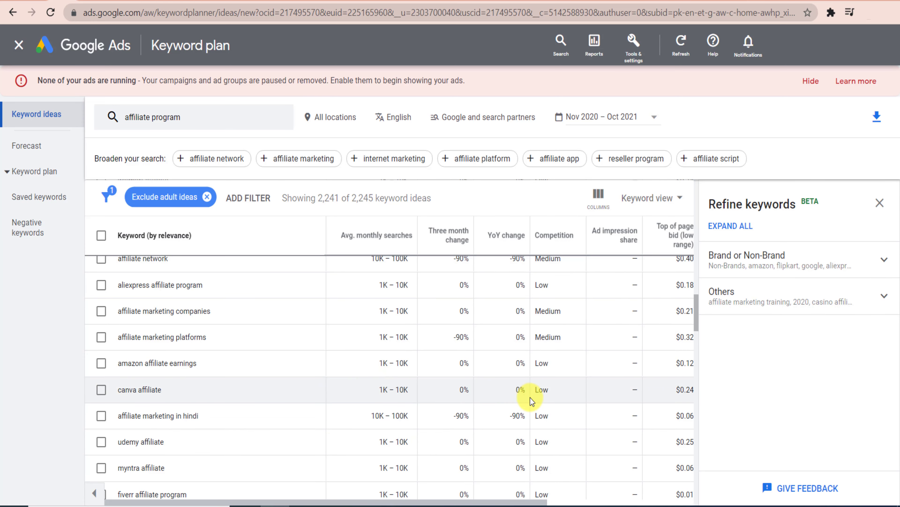
scroll(421, 393, down, 3)
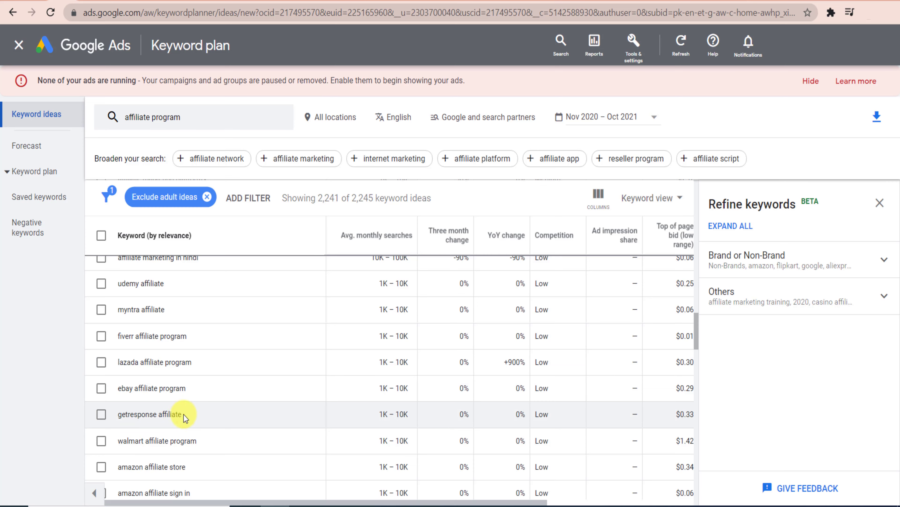
scroll(138, 457, down, 5)
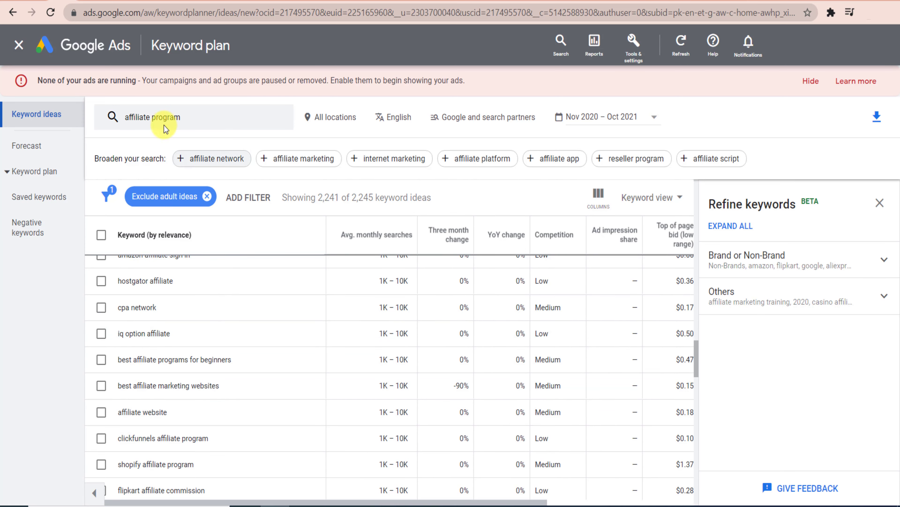
Replace the search term with "coupon code", get its keyword ideas and look through the brand discount and promo code terms.
click(186, 118)
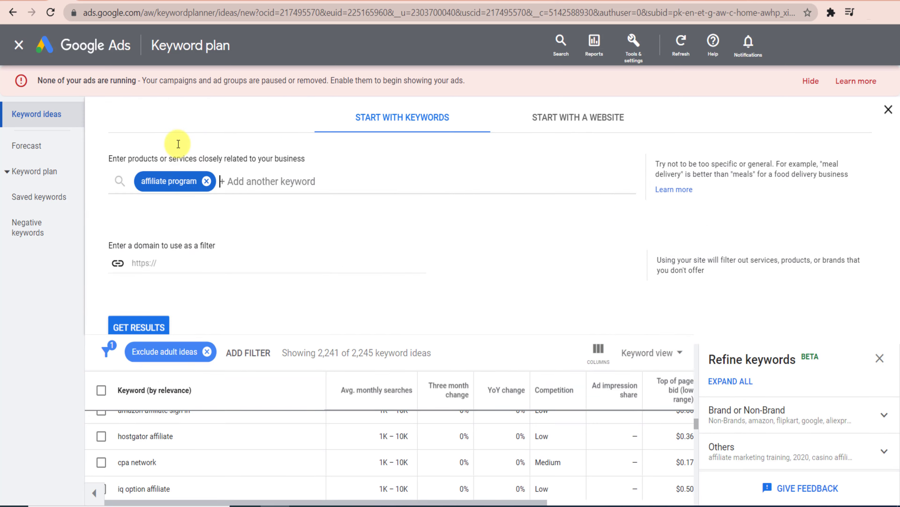
click(206, 181)
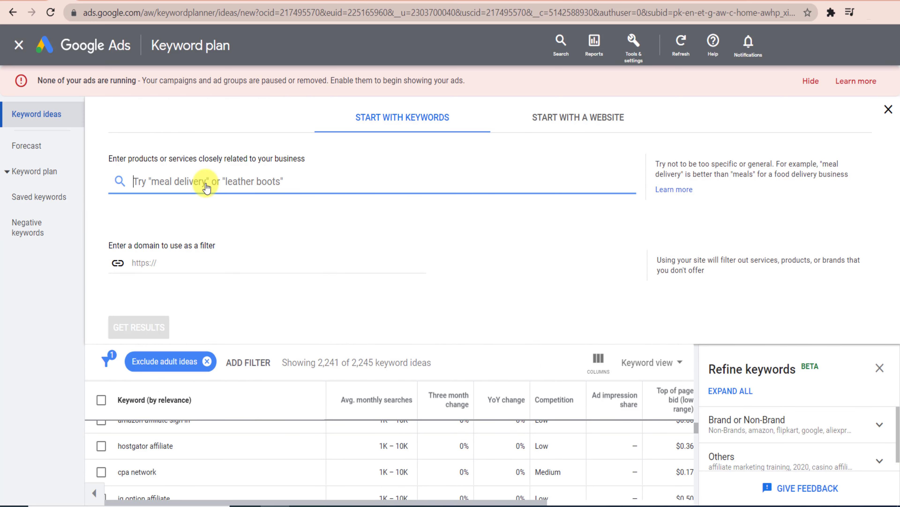
text(coupon code)
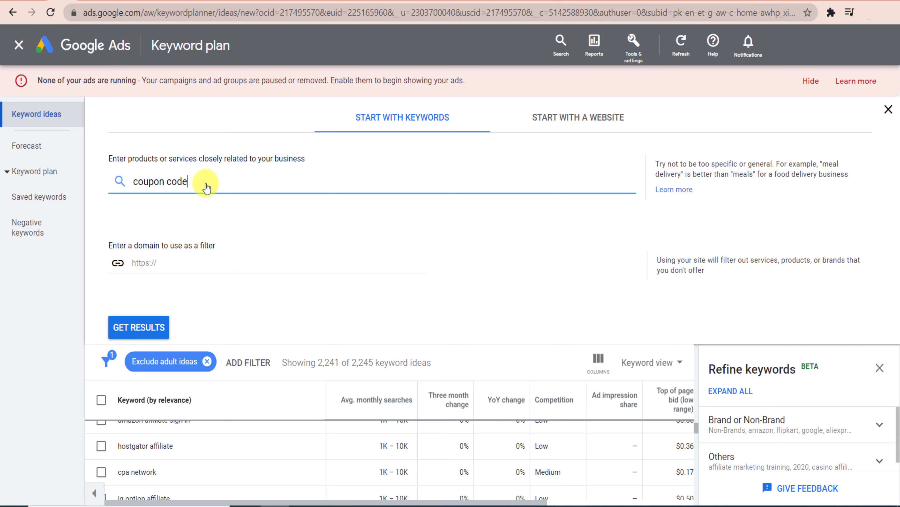
key(Return)
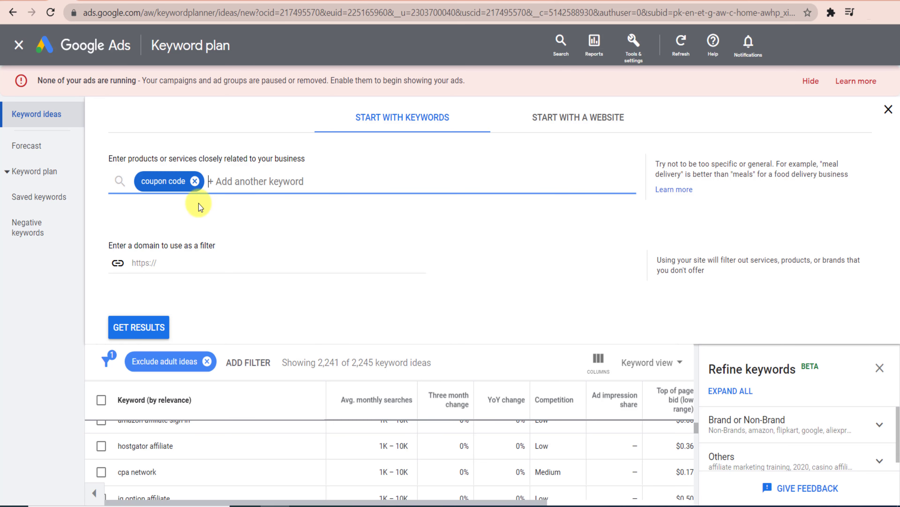
click(157, 327)
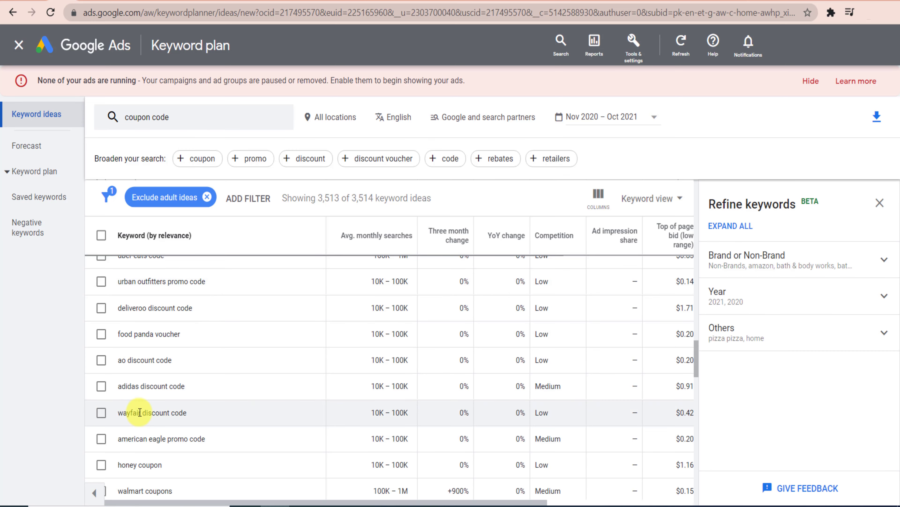
scroll(260, 426, down, 4)
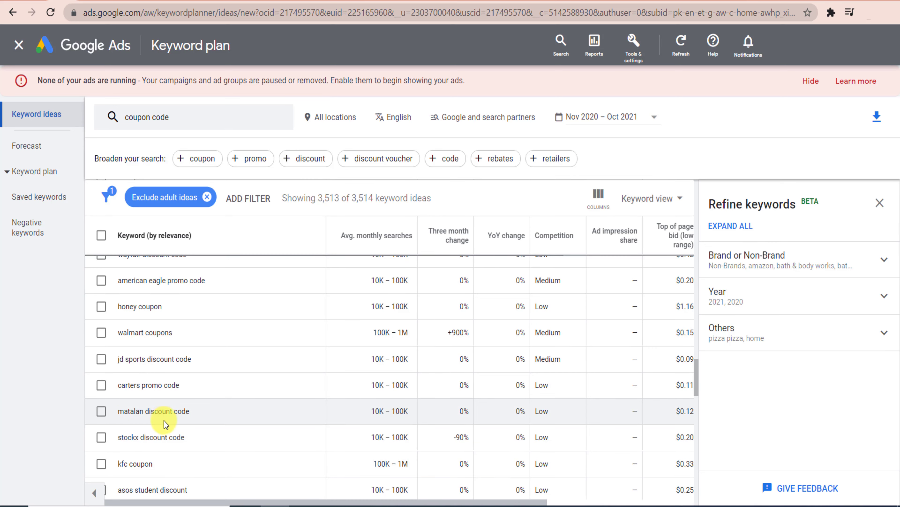
scroll(161, 463, down, 4)
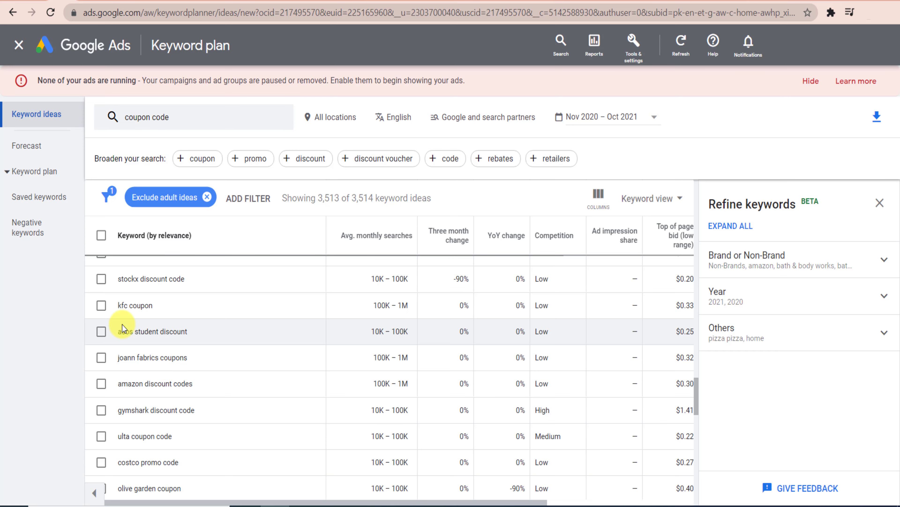
Change the search term to "udemy coupon code", get its keyword ideas and review their average monthly searches and competition.
click(126, 117)
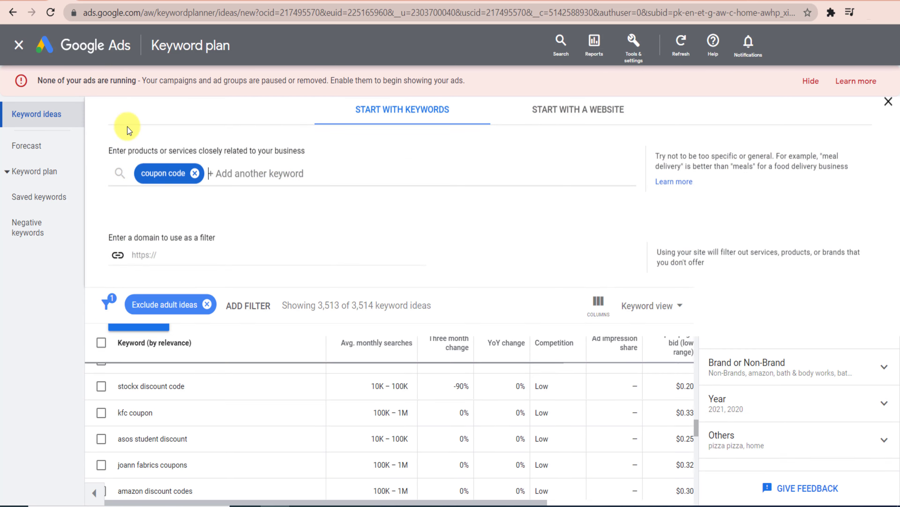
click(143, 188)
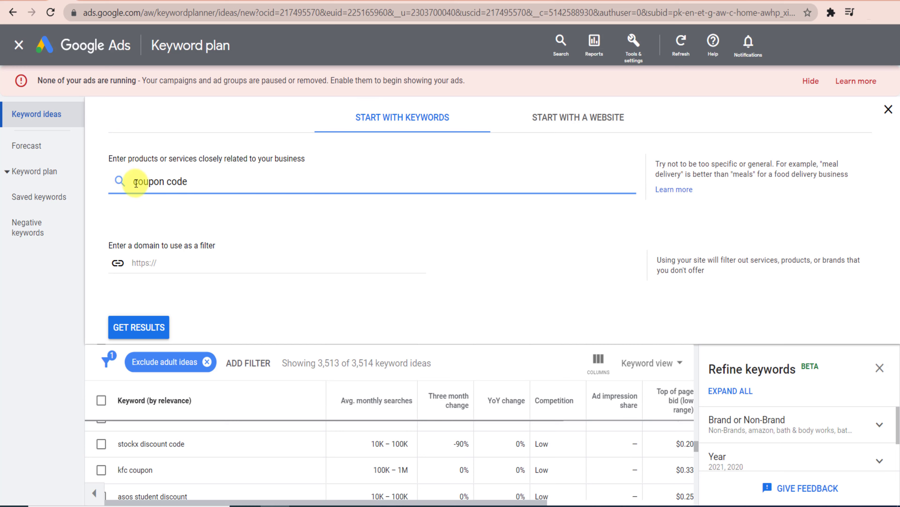
text(udemy)
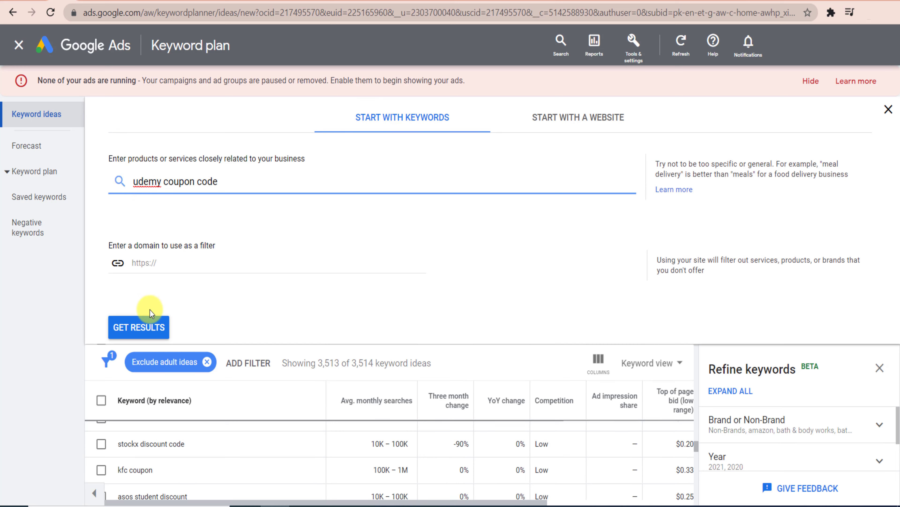
click(148, 325)
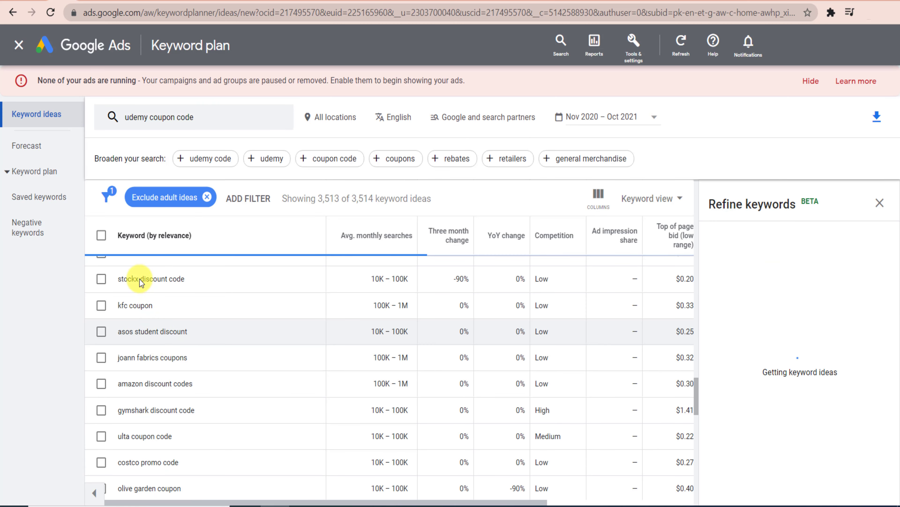
scroll(225, 322, up, 15)
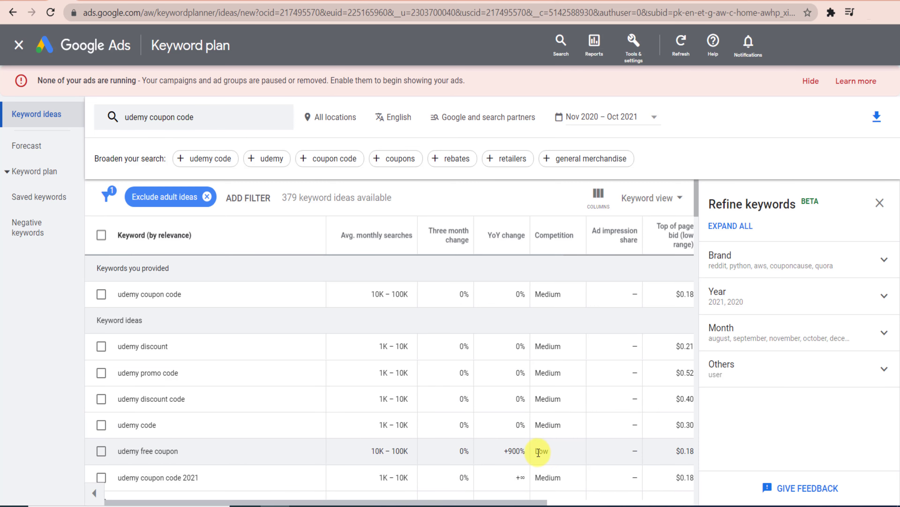
scroll(282, 453, down, 2)
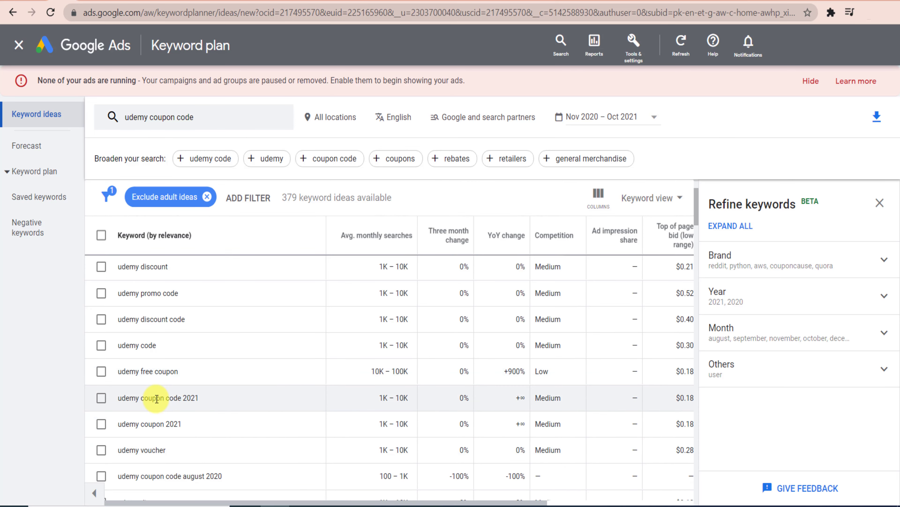
scroll(157, 398, down, 4)
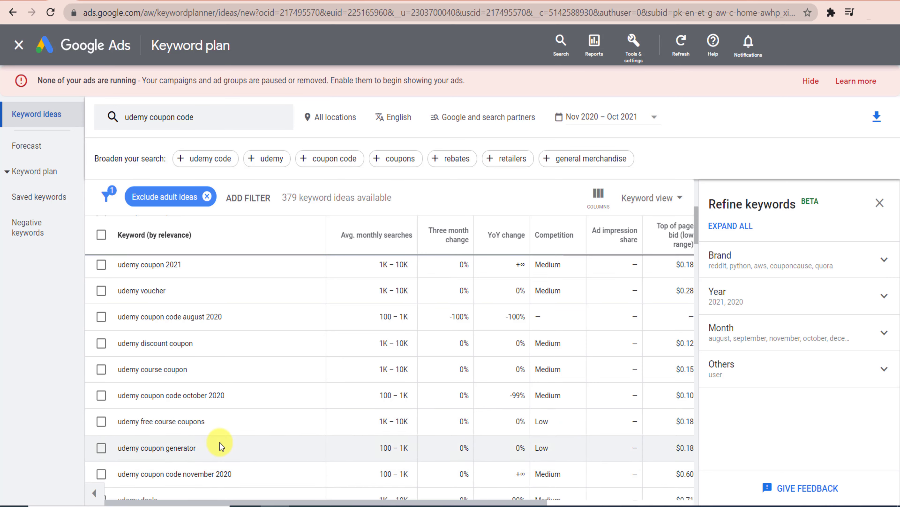
scroll(219, 443, down, 3)
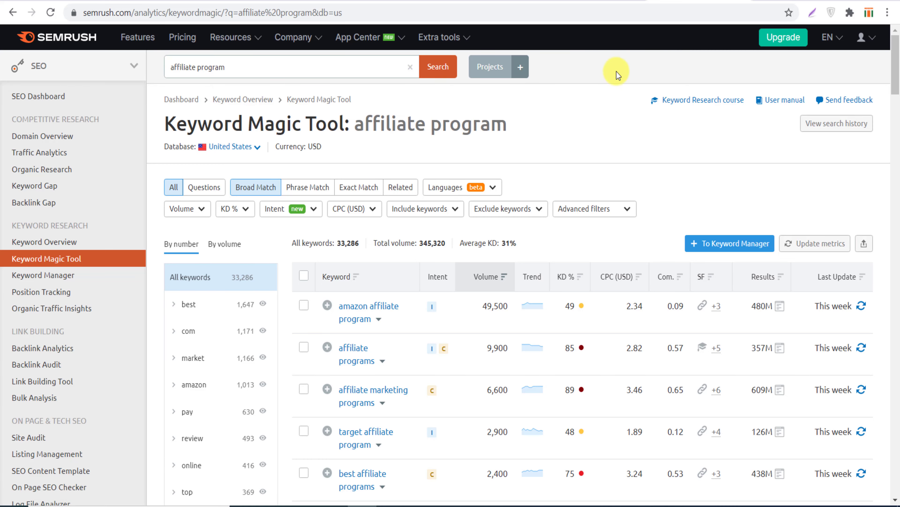
In a new browser tab, search Google for "semrush review" and look through the top results.
click(762, 4)
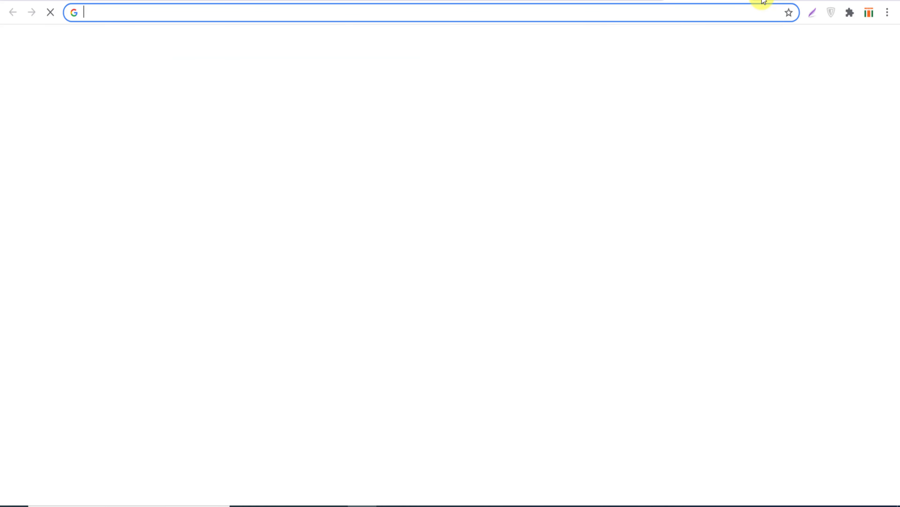
text(semrush)
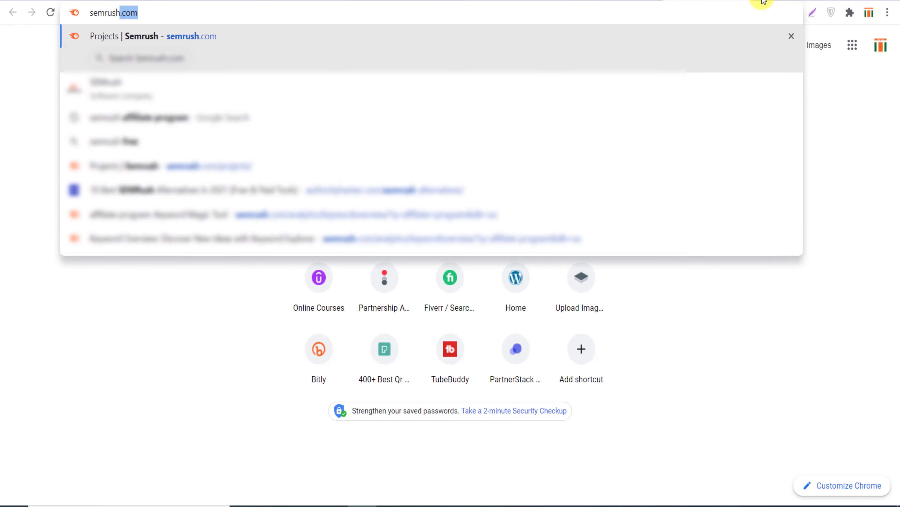
text( review)
key(Return)
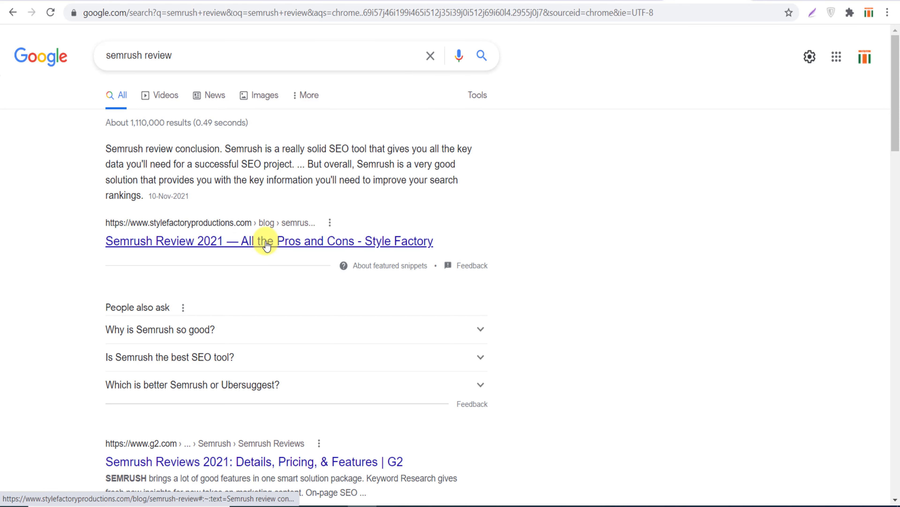
scroll(240, 349, down, 3)
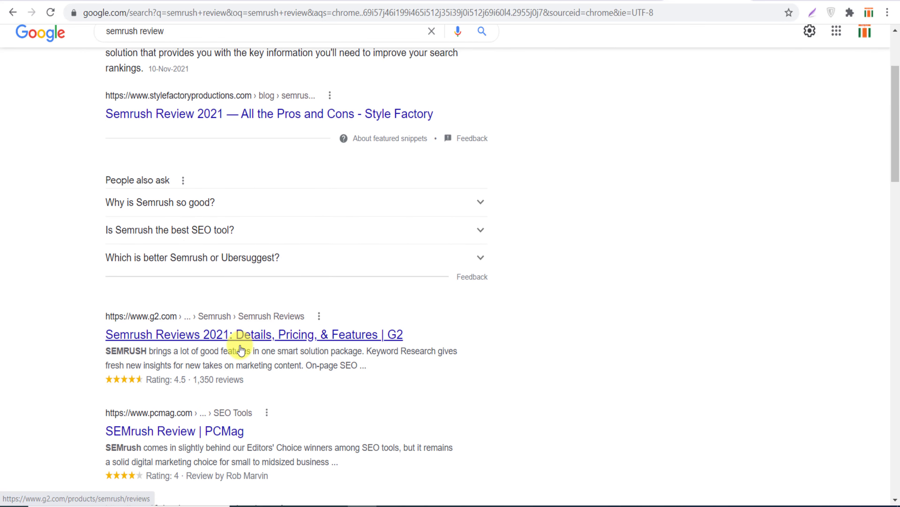